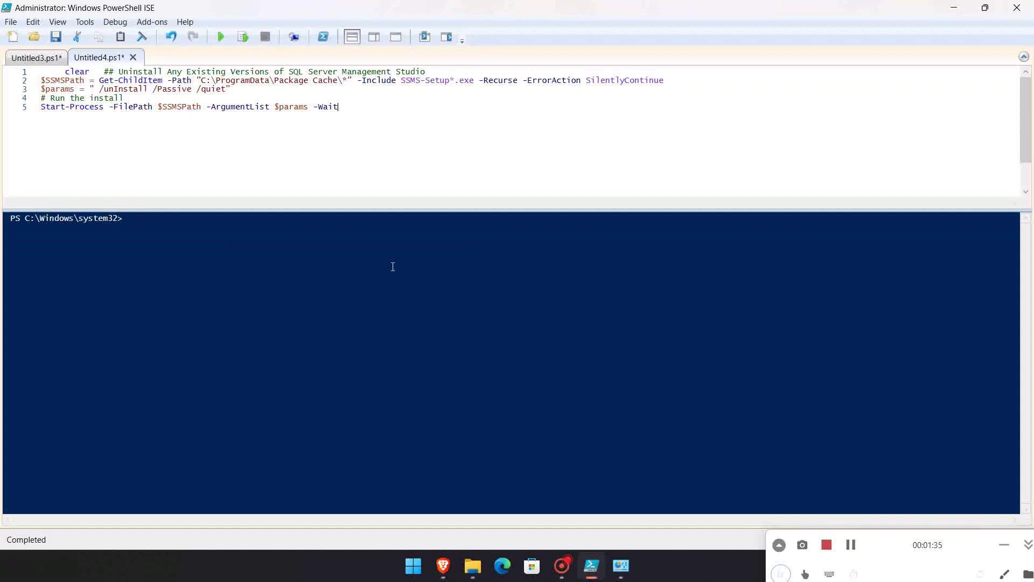
pyautogui.click(621, 565)
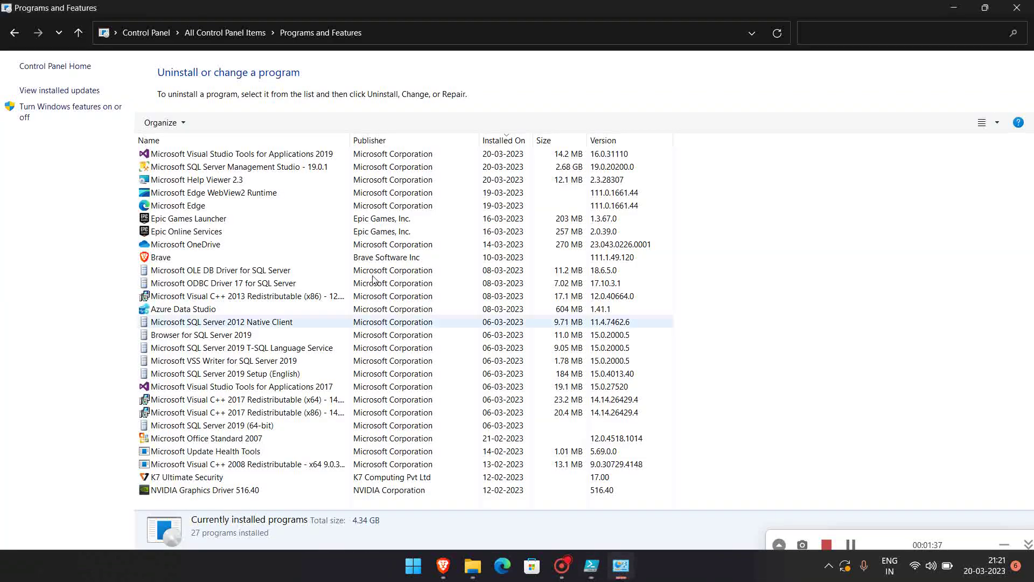
pyautogui.click(267, 170)
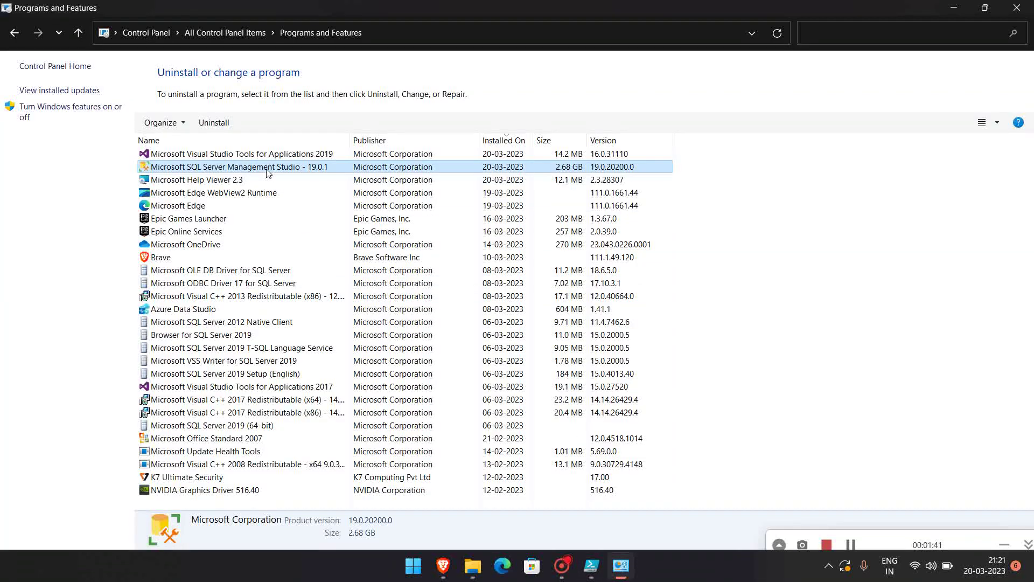
pyautogui.moveTo(591, 566)
pyautogui.click(598, 572)
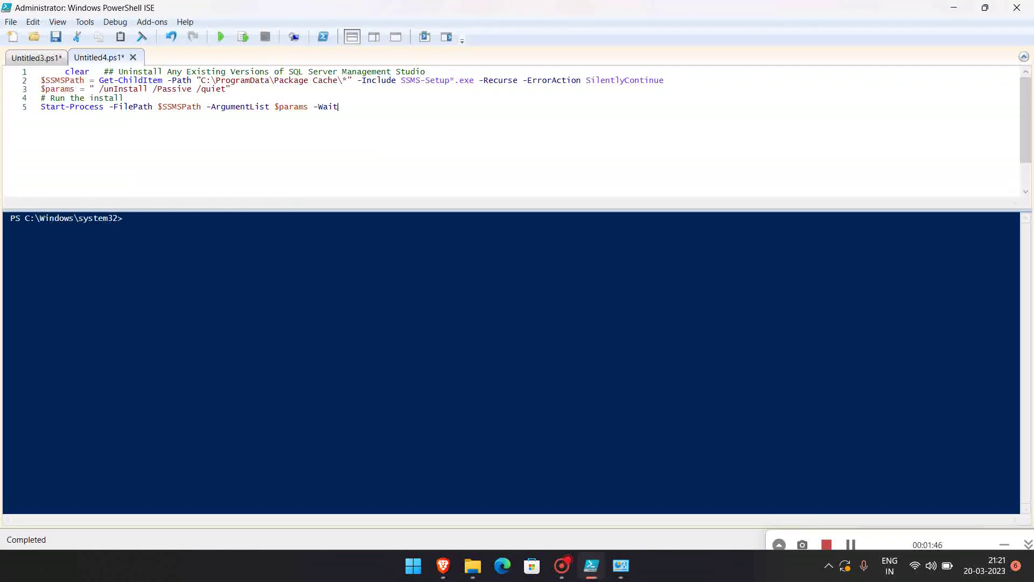
# Step: Run the SSMS uninstall script and briefly check the File Explorer ssms installer folder
pyautogui.click(220, 37)
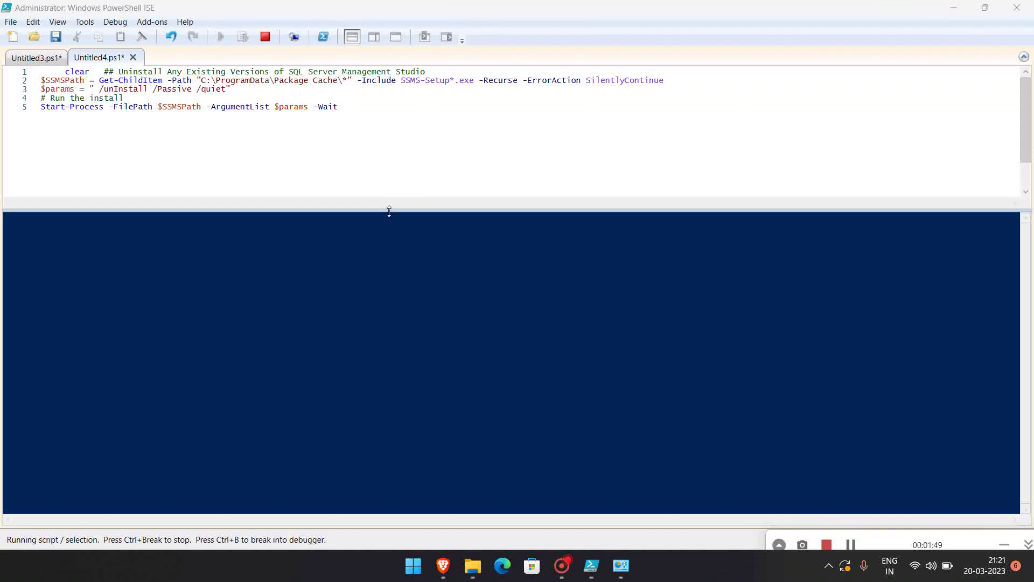
pyautogui.moveTo(388, 215); pyautogui.dragTo(390, 191)
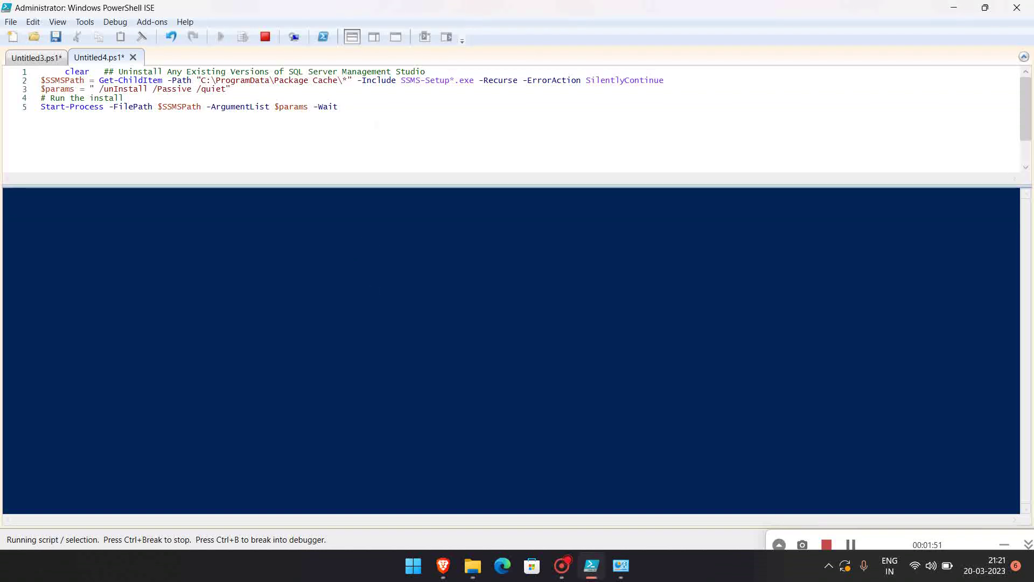
pyautogui.click(472, 566)
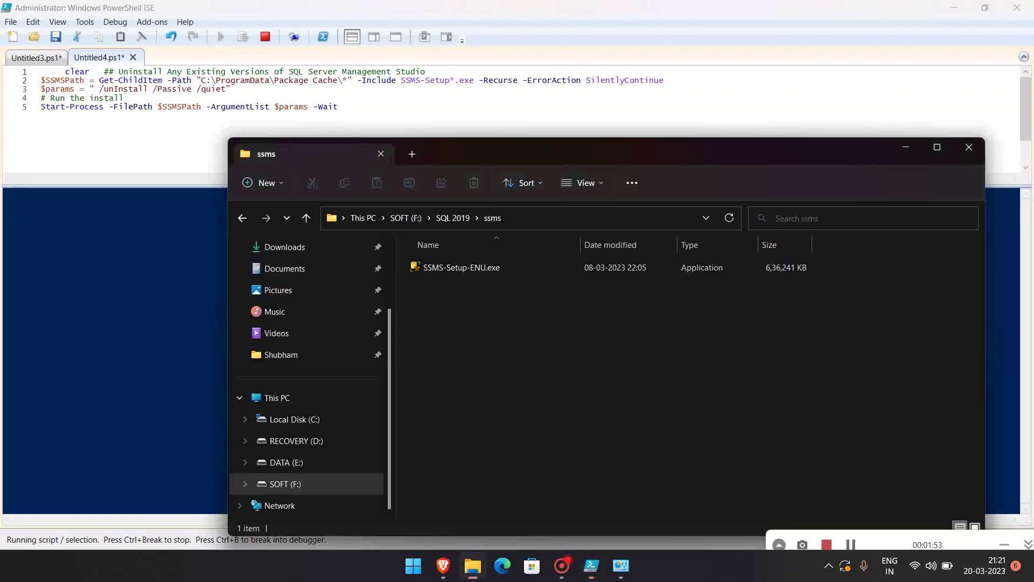
pyautogui.click(907, 149)
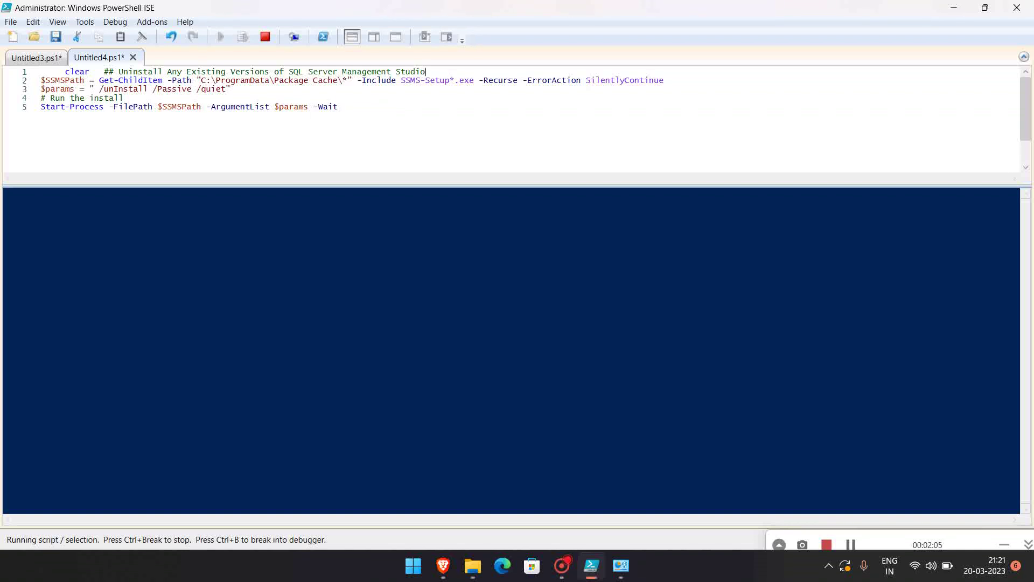
# Step: Add the line write-host 'Un-installation of SSMS is in progress...' after the clear command
pyautogui.press('Return')
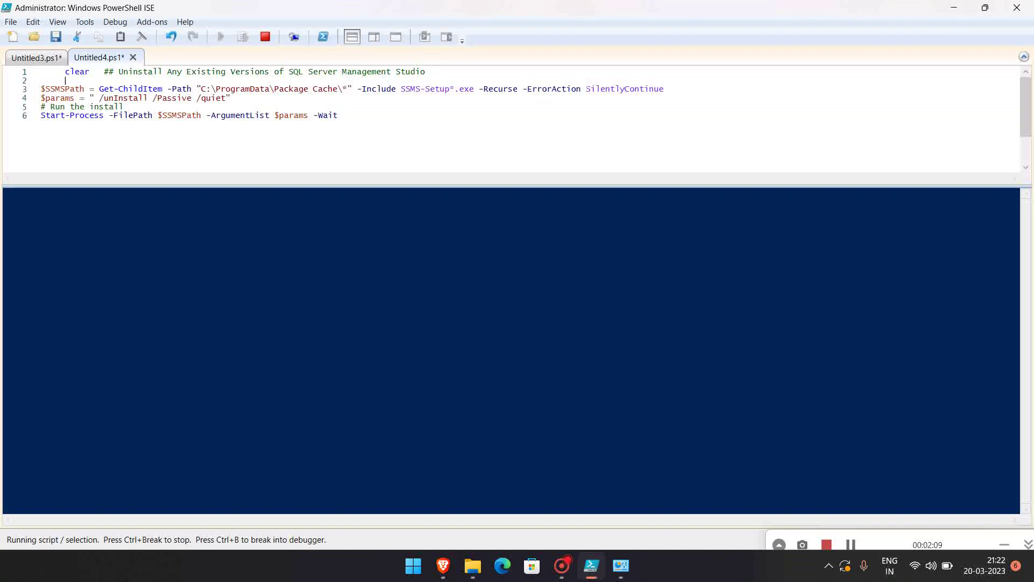
pyautogui.write('write-')
pyautogui.write("host'")
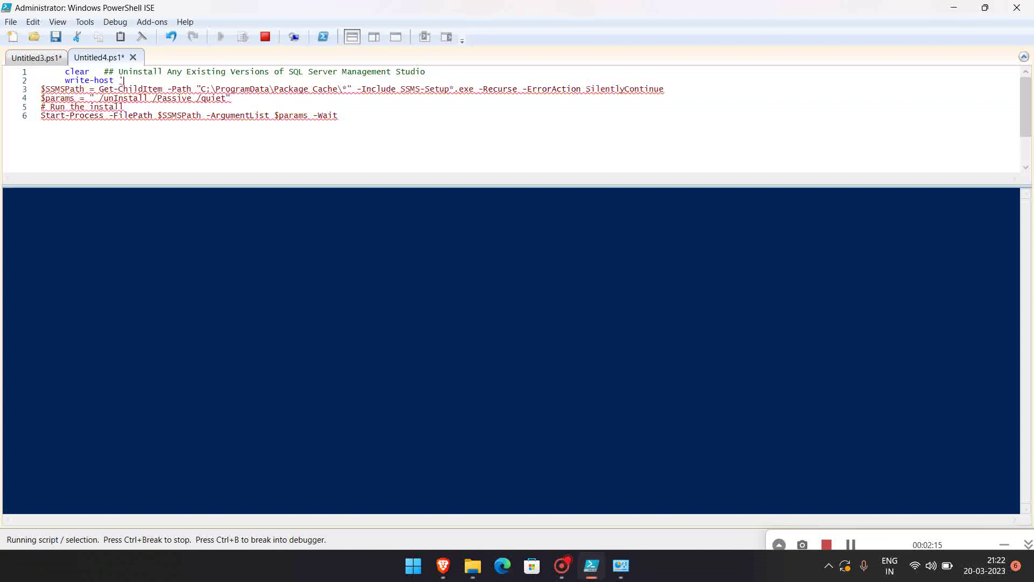
pyautogui.write("'")
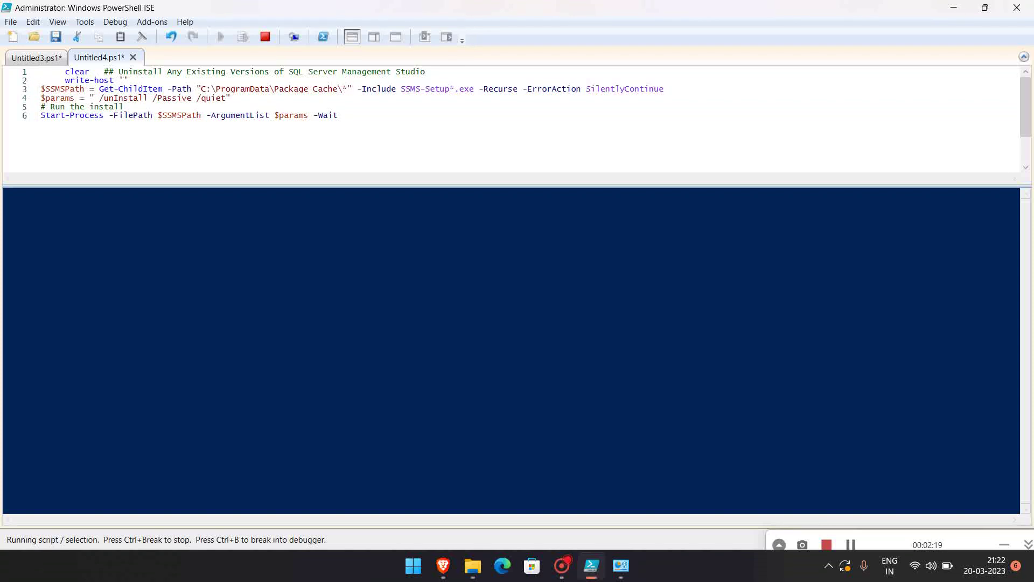
pyautogui.write('Un-ins')
pyautogui.write('tallat')
pyautogui.write('ion of SSM')
pyautogui.write('S is in ')
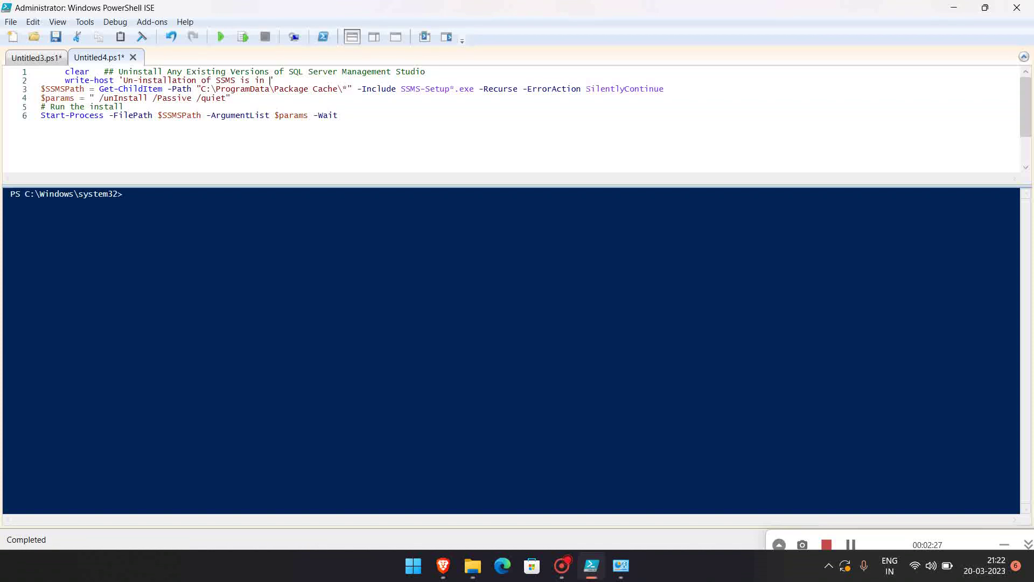
pyautogui.write('progre')
pyautogui.write('ss...')
pyautogui.click(129, 216)
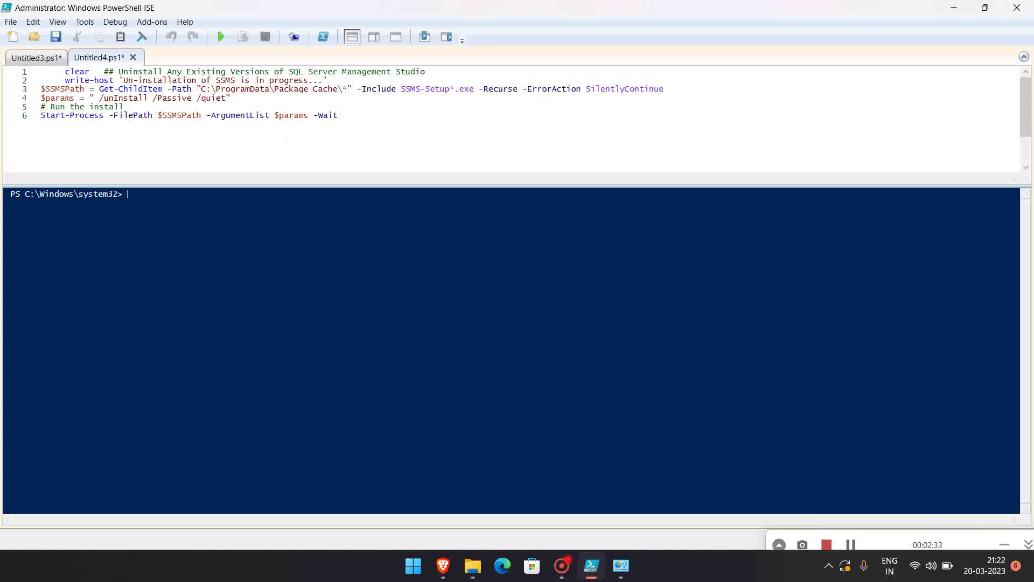
pyautogui.click(231, 172)
pyautogui.click(159, 221)
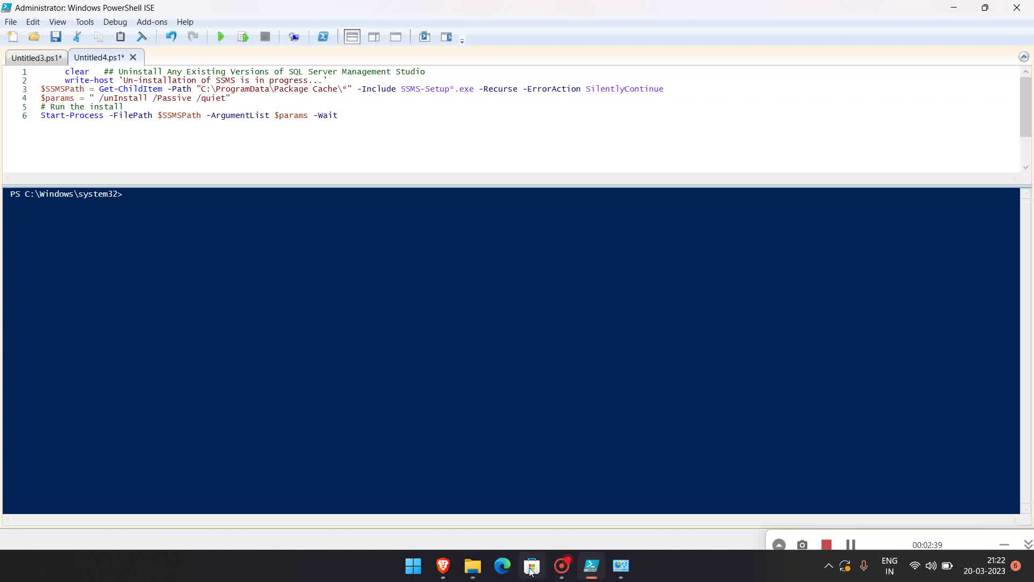
pyautogui.moveTo(621, 565)
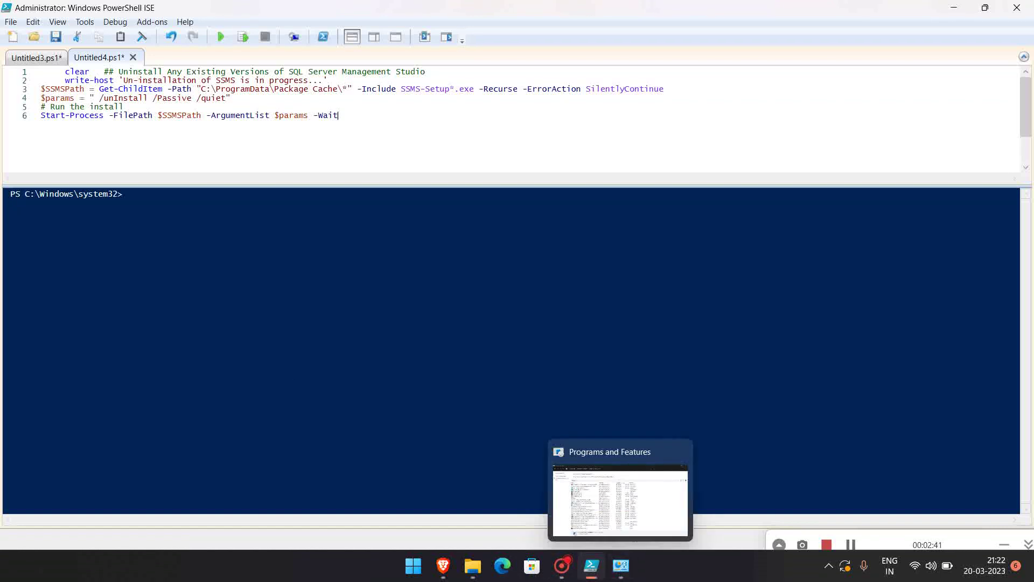
# Step: Confirm in Programs and Features that SSMS 19.0.1 is gone, then return to PowerShell ISE
pyautogui.click(620, 570)
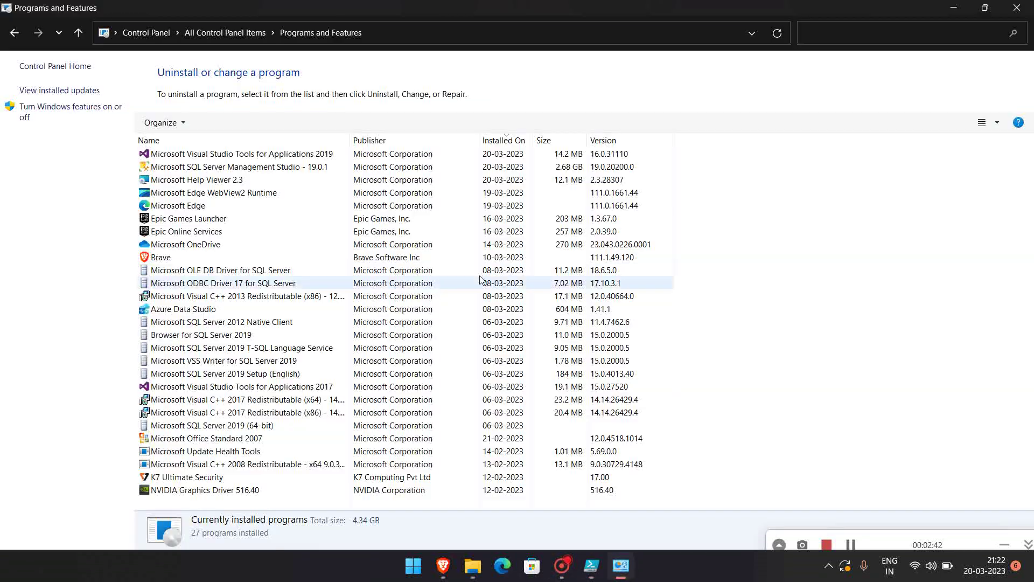
pyautogui.click(301, 168)
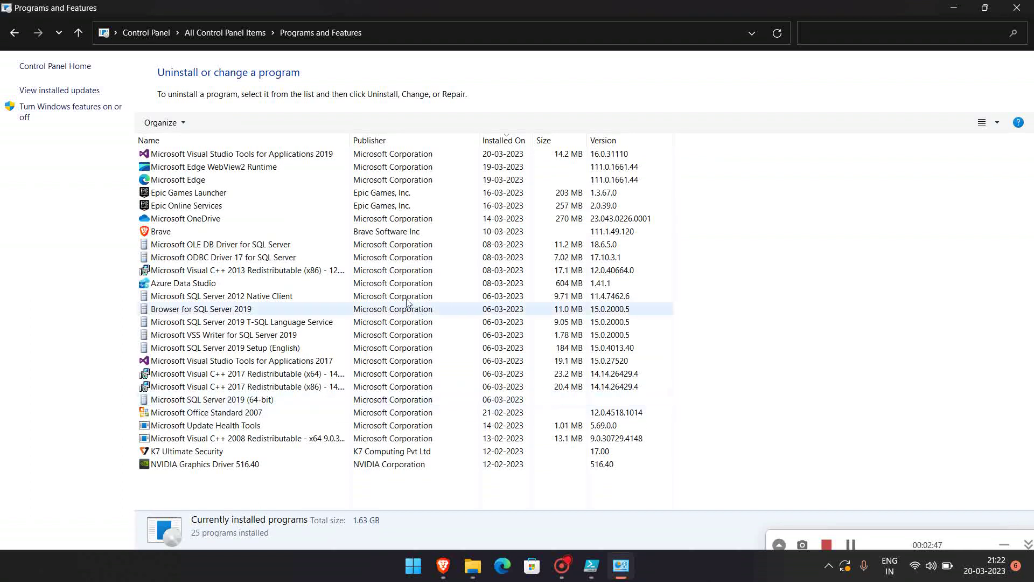
pyautogui.click(267, 167)
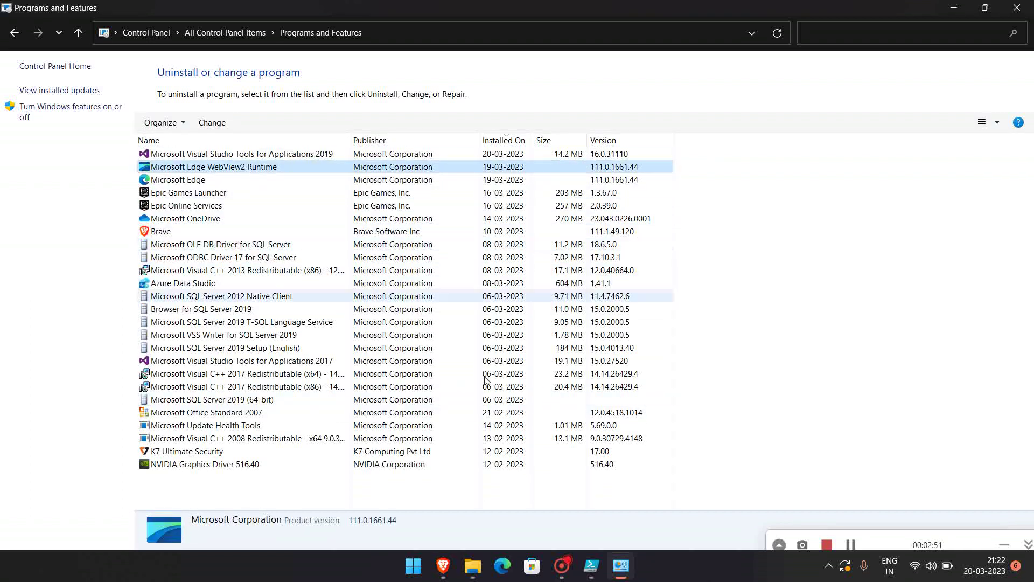
pyautogui.click(590, 568)
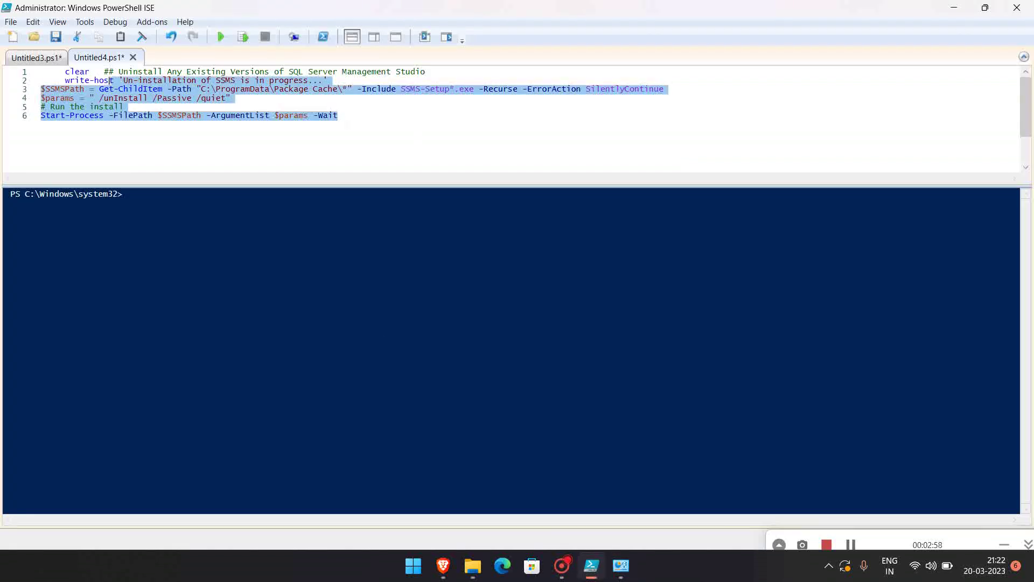
# Step: Switch to the Untitled3.ps1 Install-SQLServerManagementStudio script and show all its lines above the console
pyautogui.moveTo(340, 115); pyautogui.dragTo(49, 71)
pyautogui.click(340, 115)
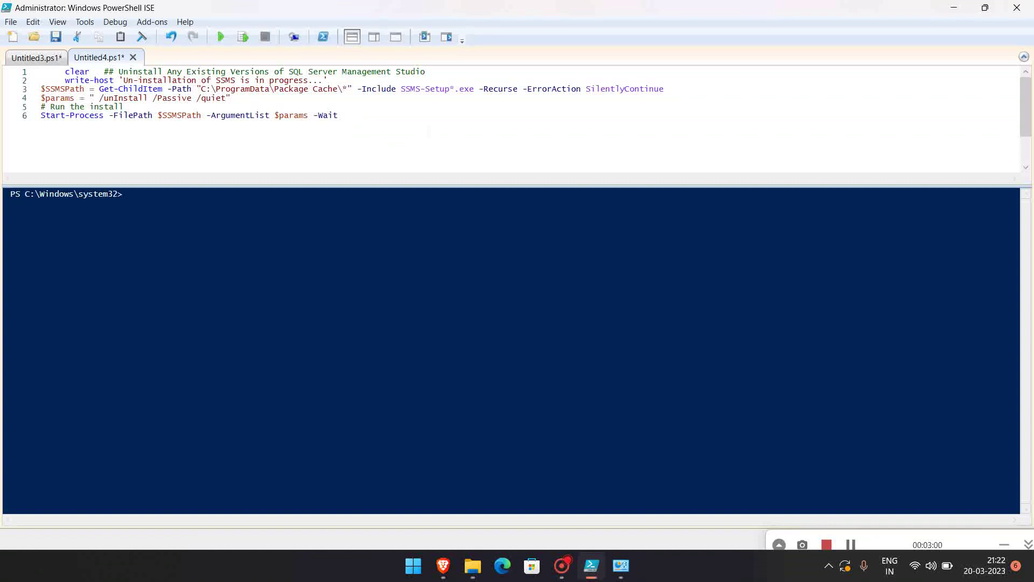
pyautogui.click(43, 58)
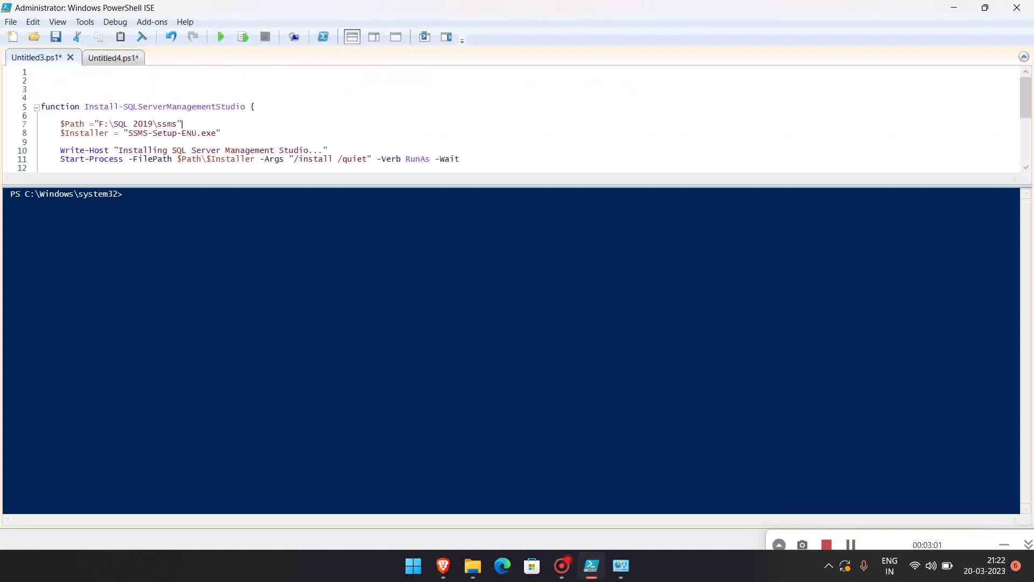
pyautogui.scroll(-1, 361, 121)
pyautogui.scroll(-2, 360, 122)
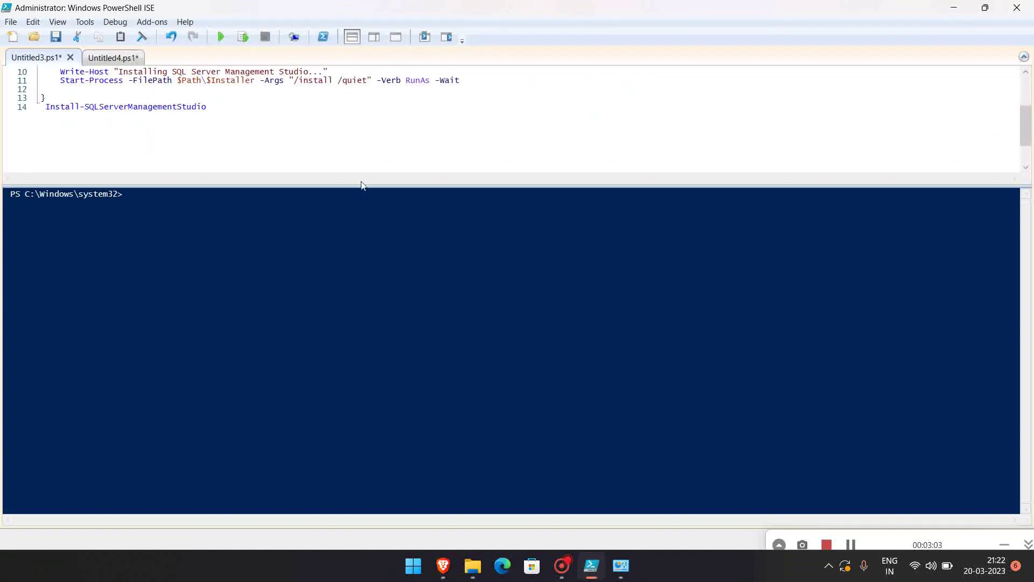
pyautogui.click(407, 192)
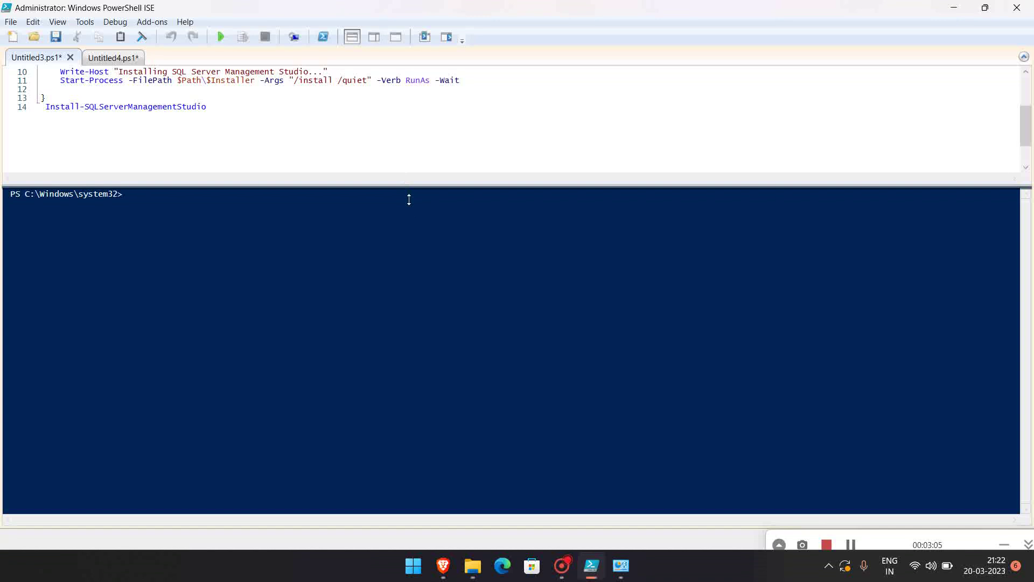
pyautogui.moveTo(408, 184); pyautogui.dragTo(415, 257)
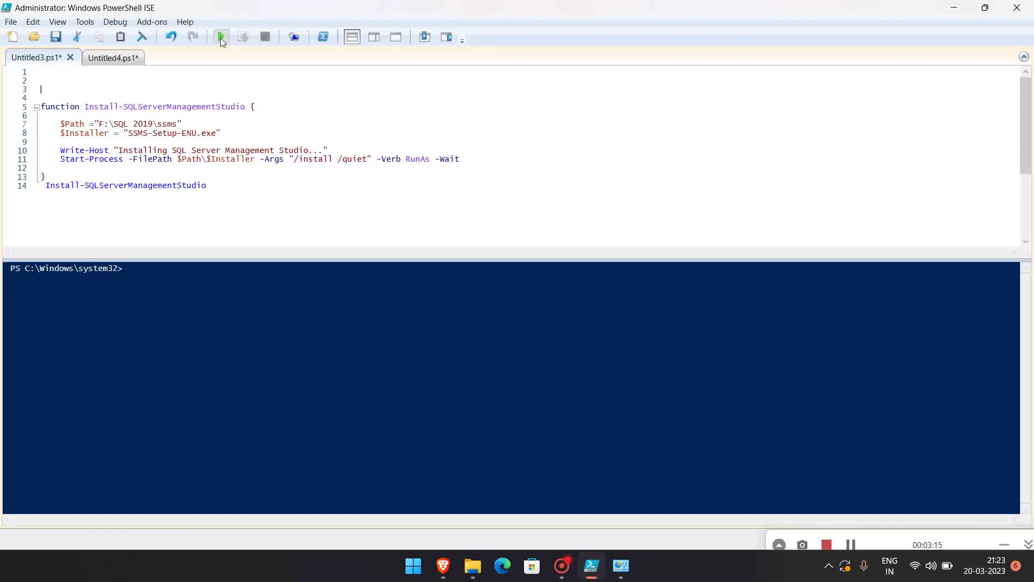
# Step: Run the install script, allow the K7 security alert, and jump to the end of the script
pyautogui.click(219, 38)
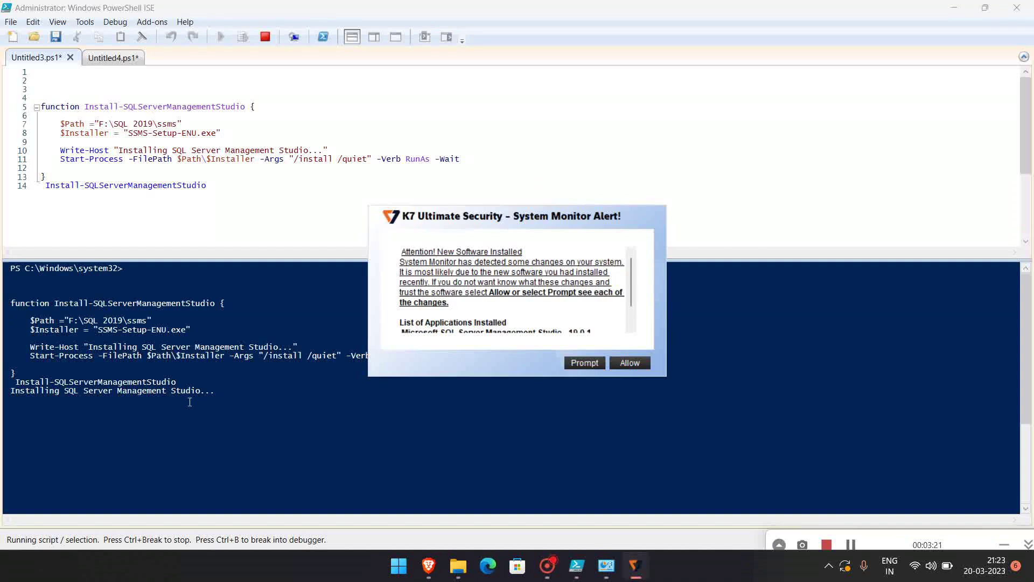
pyautogui.click(629, 363)
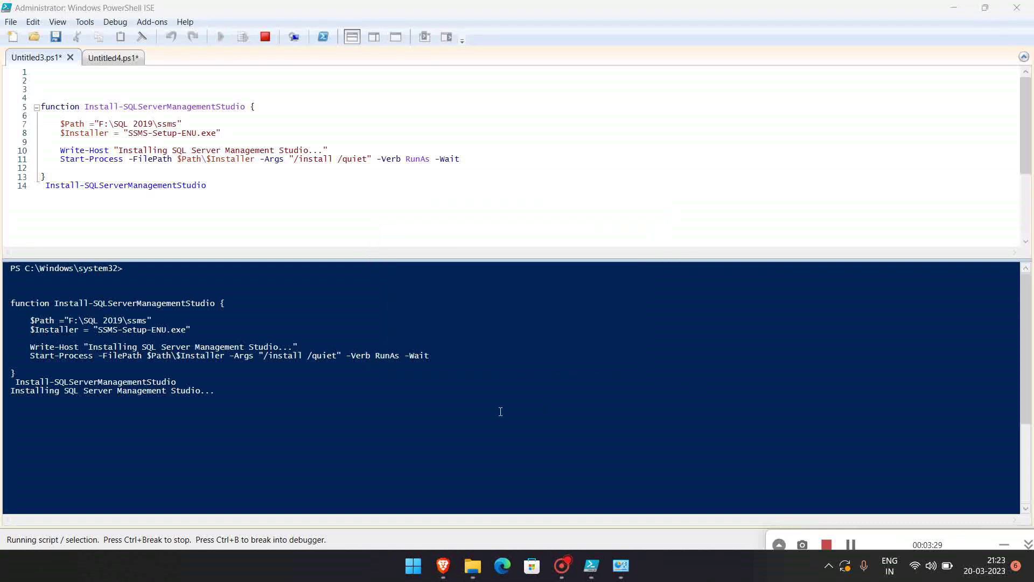
pyautogui.click(198, 394)
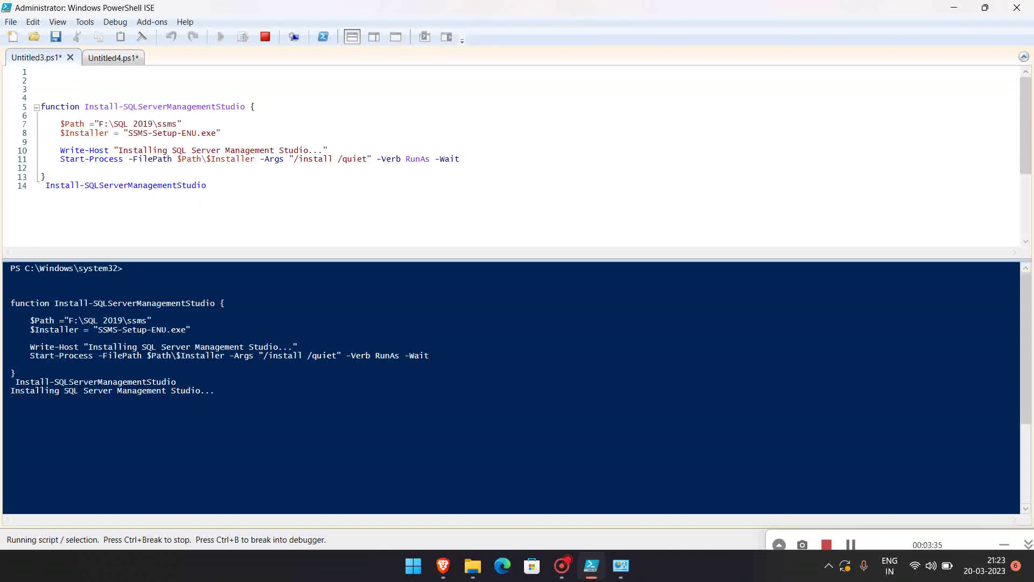
pyautogui.click(41, 80)
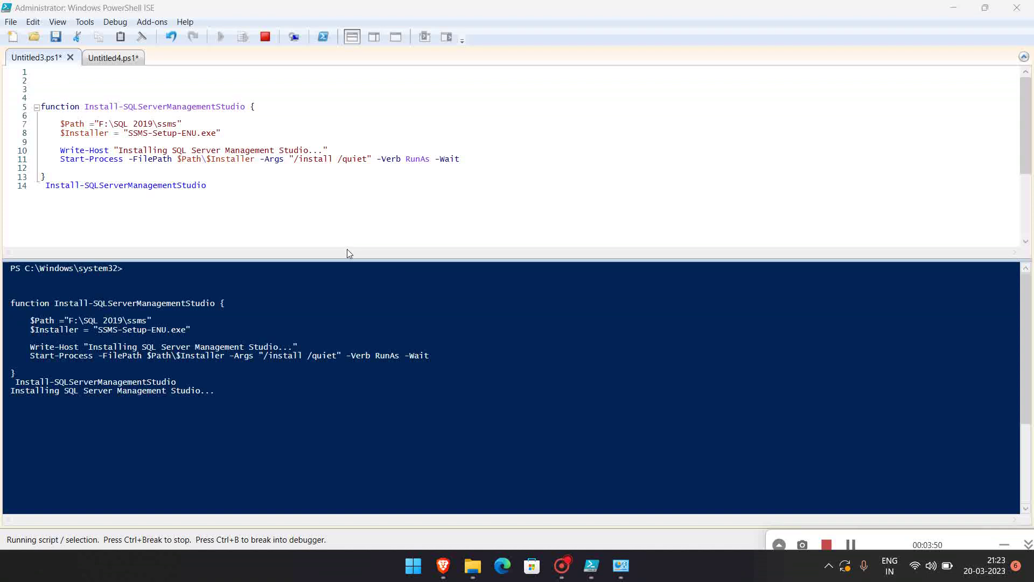
pyautogui.moveTo(404, 259); pyautogui.dragTo(399, 230)
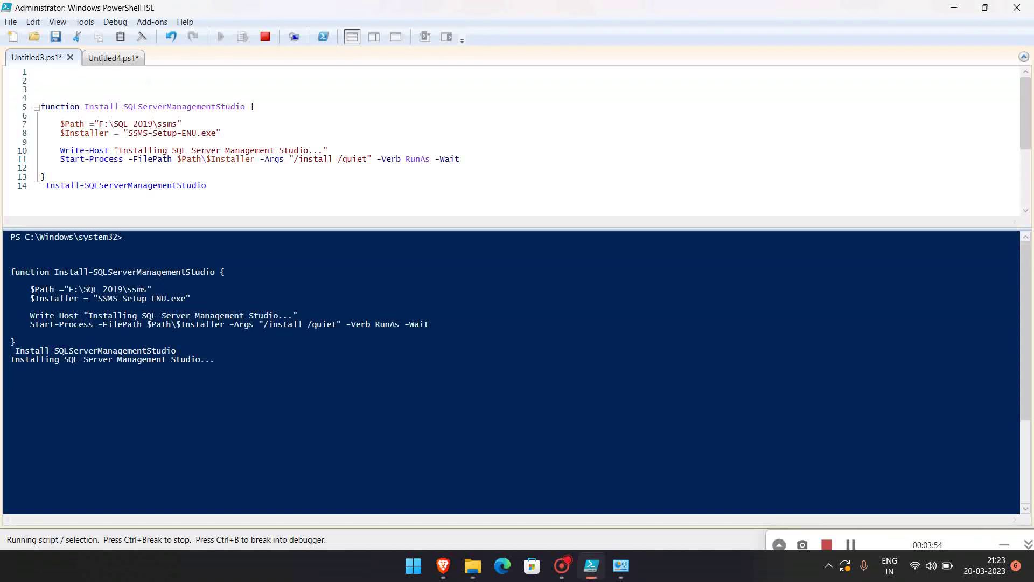
pyautogui.hotkey('ctrl', 'End')
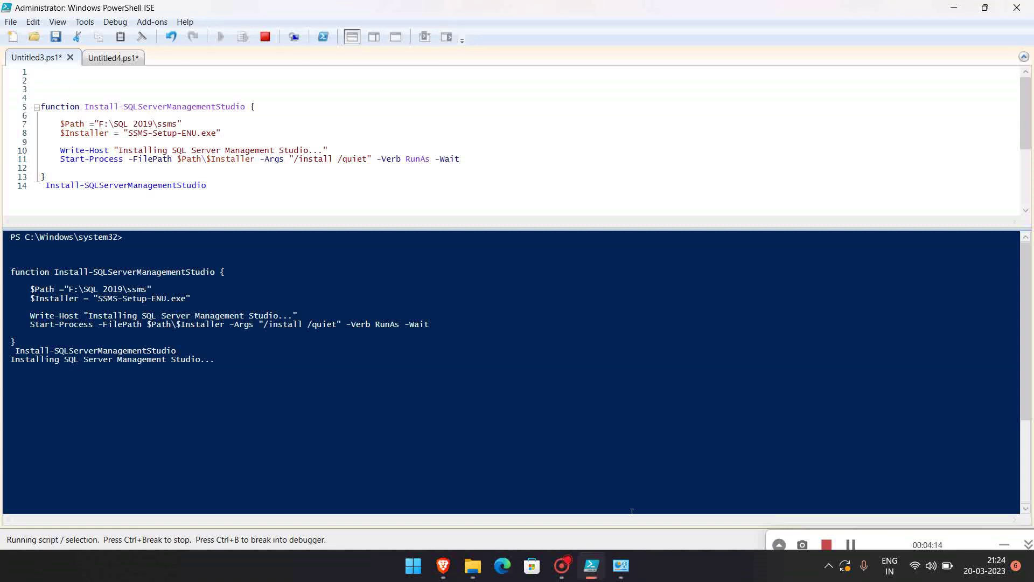
pyautogui.moveTo(621, 565)
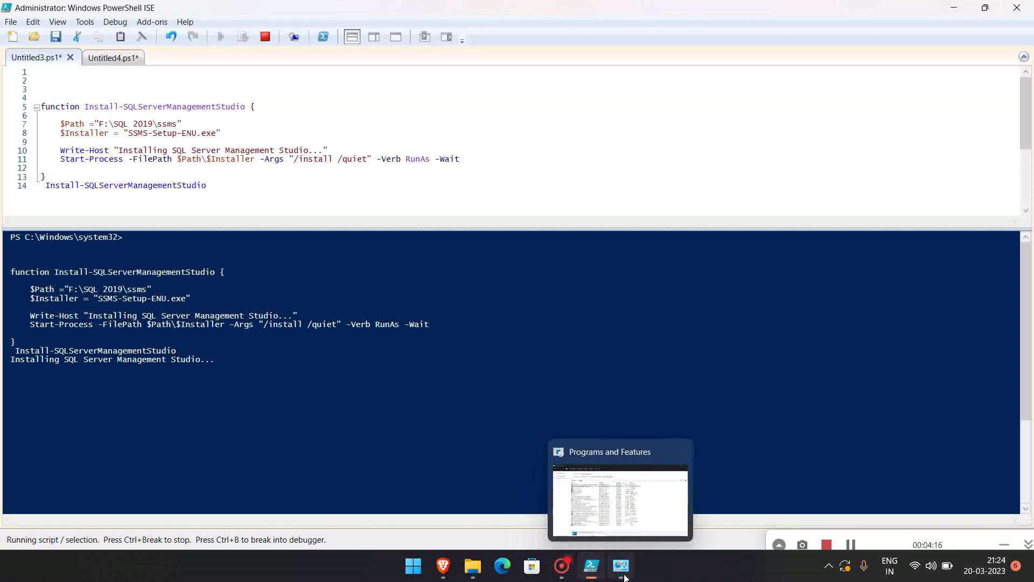
# Step: Verify SSMS 19.0.1 appears installed in Programs and Features, then return to PowerShell ISE
pyautogui.click(624, 577)
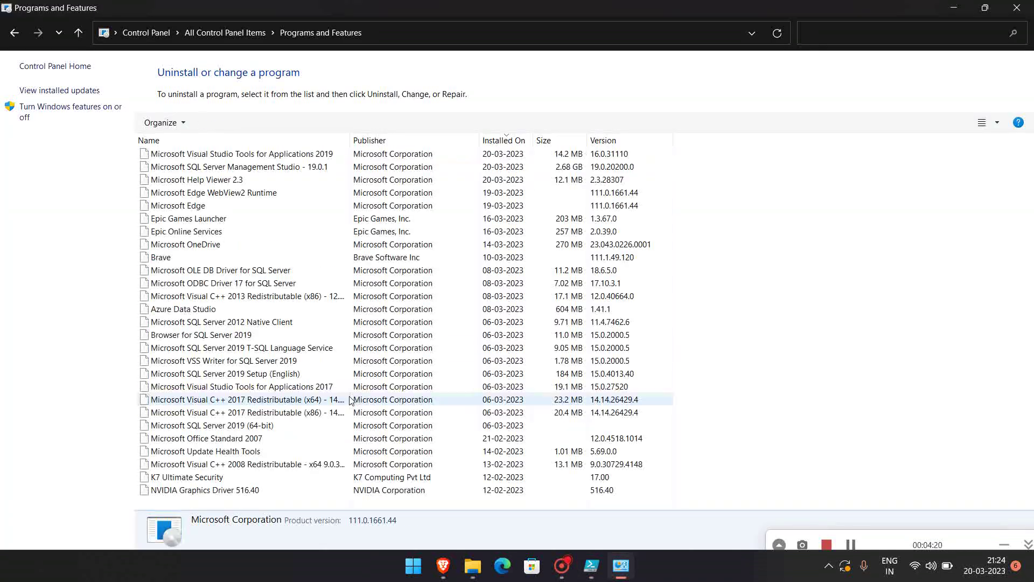
pyautogui.click(292, 166)
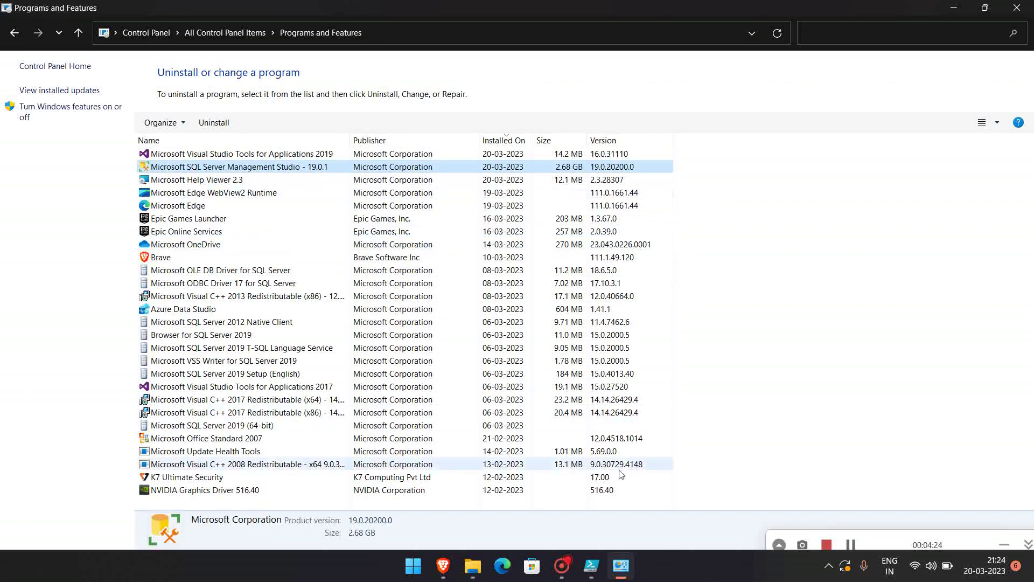
pyautogui.click(590, 565)
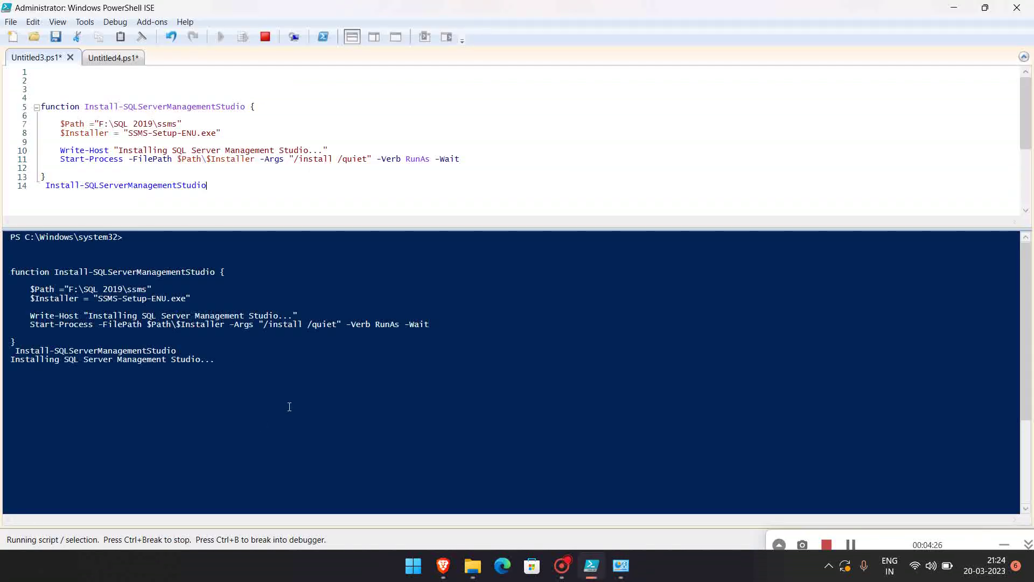
# Step: Highlight the 'Installing SQL Server Management Studio...' console output and allow the K7 alert
pyautogui.click(229, 358)
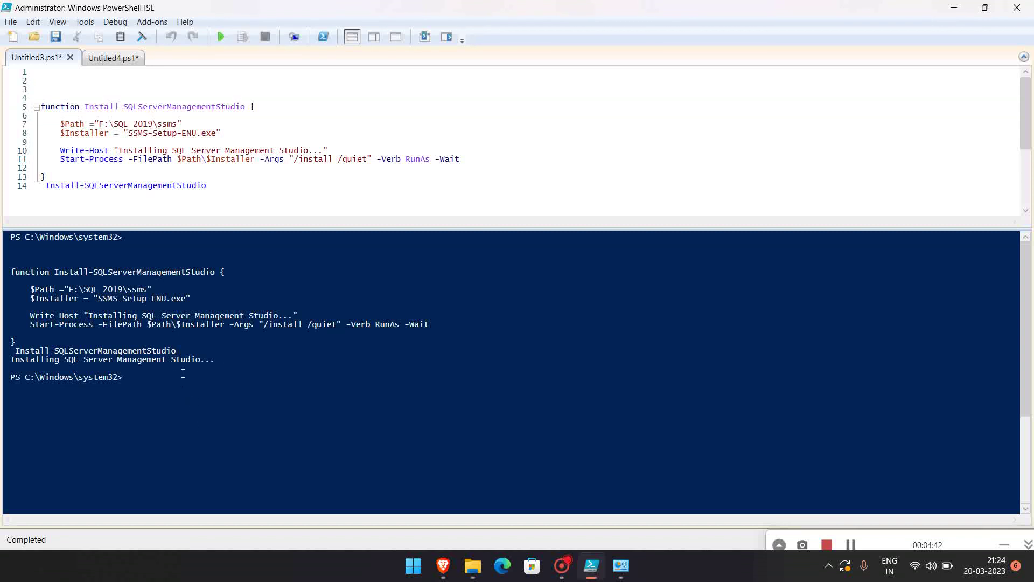
pyautogui.moveTo(215, 361); pyautogui.dragTo(12, 349)
pyautogui.click(171, 359)
pyautogui.moveTo(216, 360); pyautogui.dragTo(11, 349)
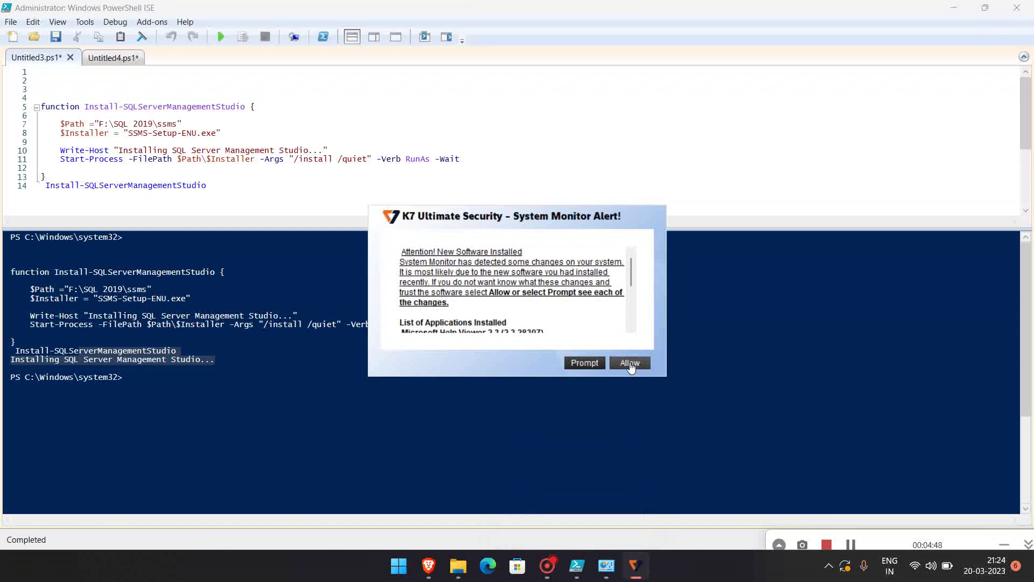
pyautogui.click(630, 363)
# Step: Refresh the Programs and Features list showing SSMS 19.0.1 and bring up Windows search
pyautogui.click(621, 570)
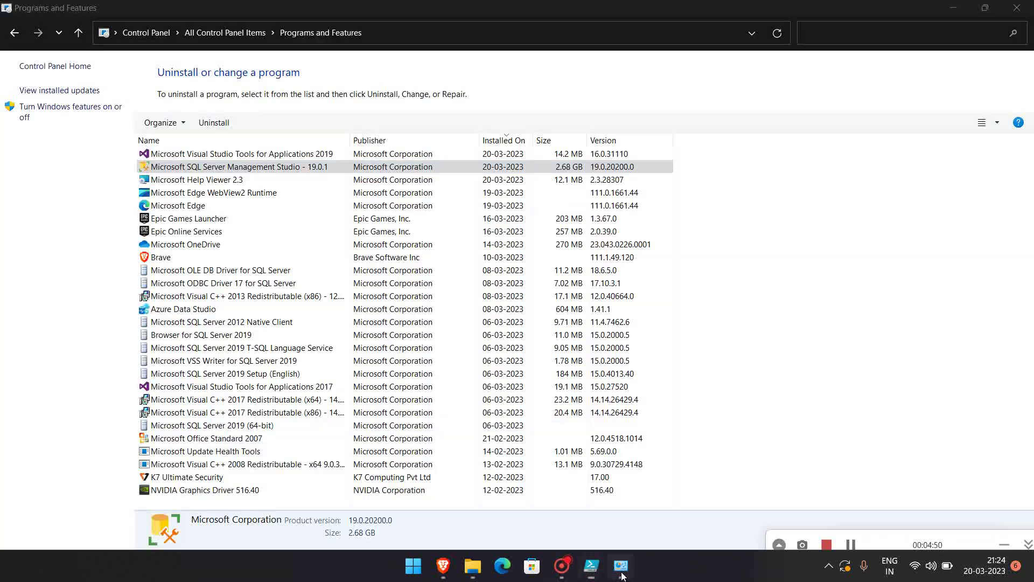
pyautogui.press('F5')
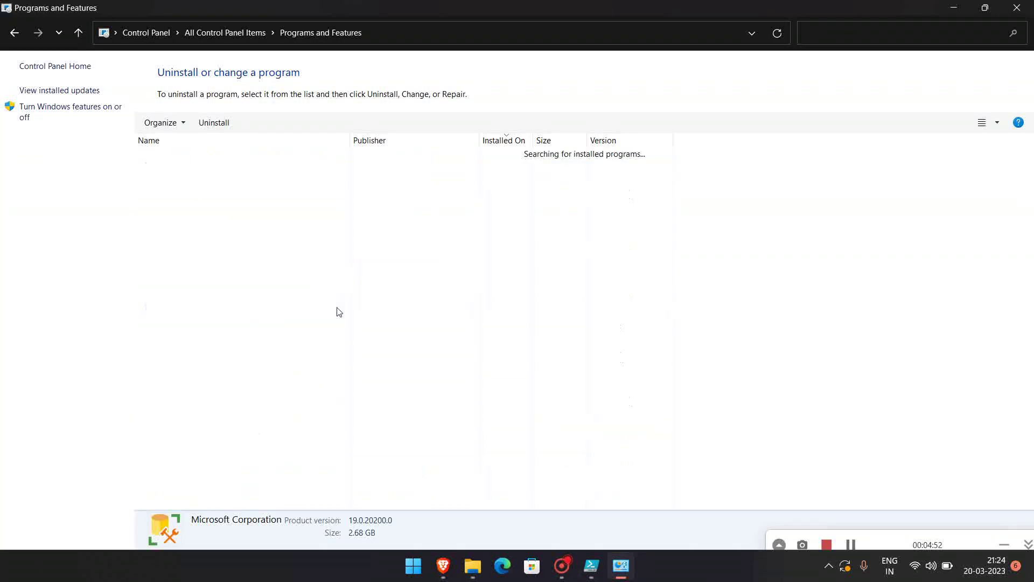
pyautogui.press('F5')
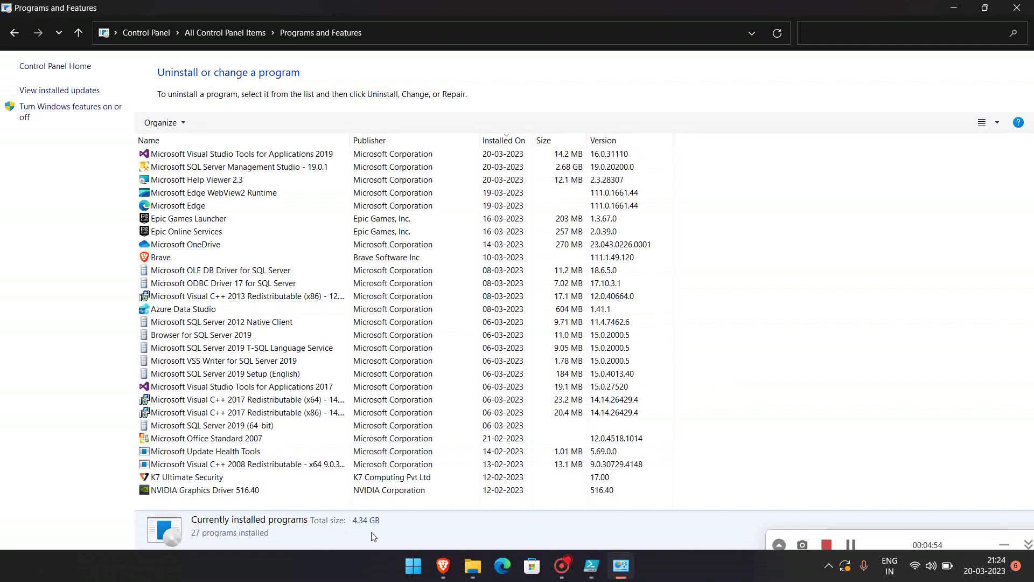
pyautogui.click(413, 566)
# Step: Search for ssms and launch SQL Server Management Studio 19
pyautogui.click(453, 89)
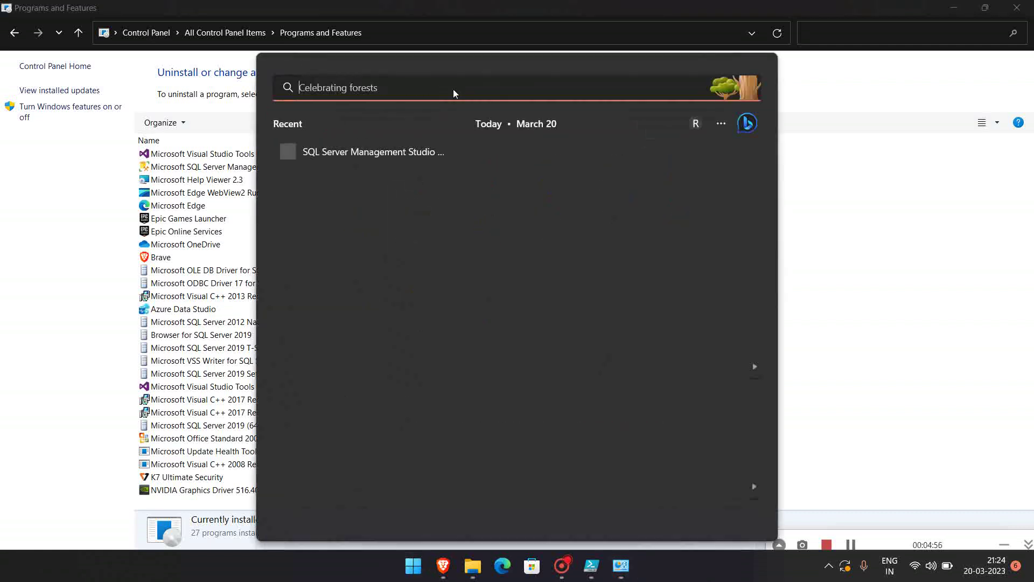
pyautogui.write('ssms')
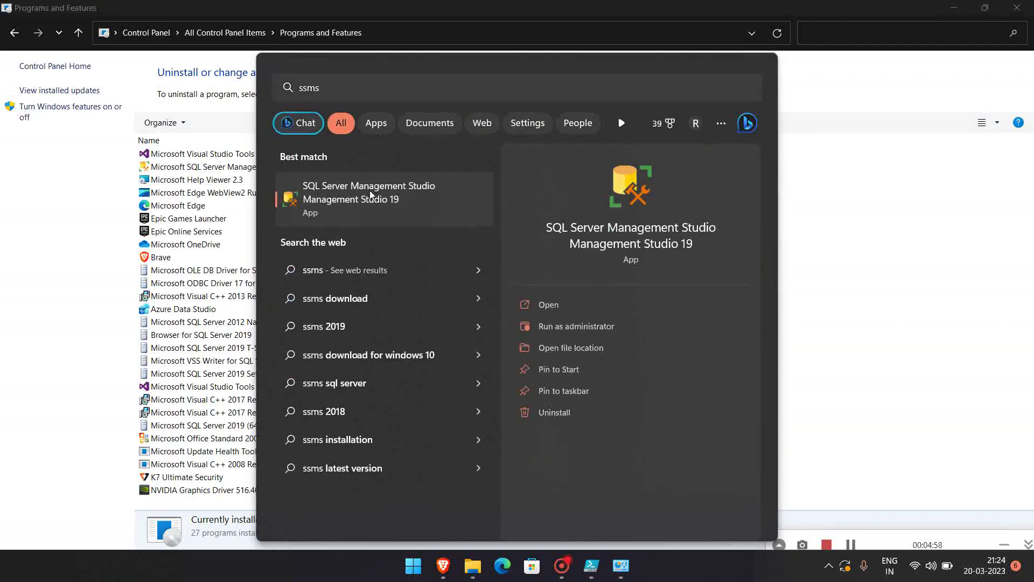
pyautogui.click(370, 195)
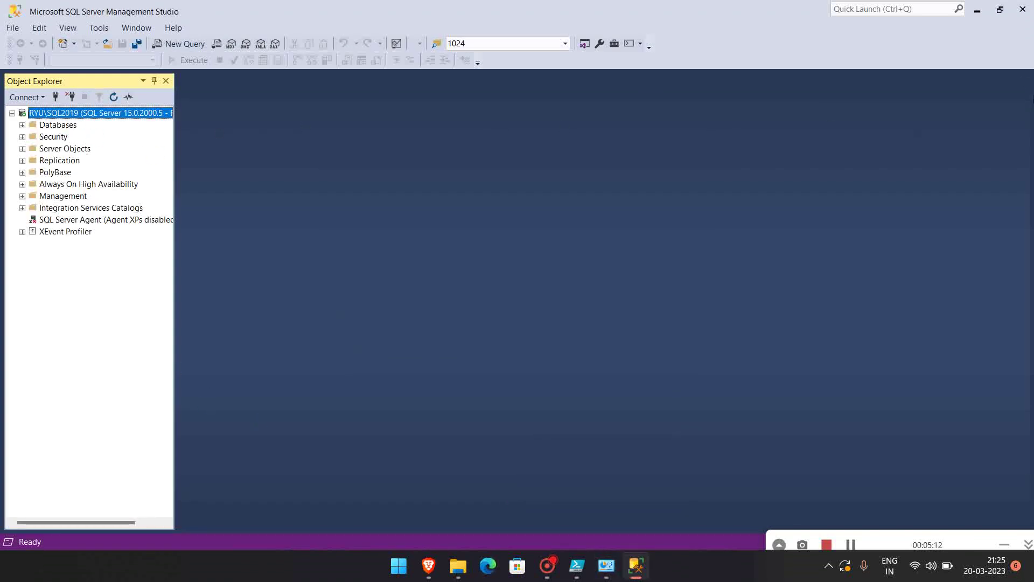
# Step: Minimize SSMS and Programs and Features to return to the completed install script in PowerShell ISE
pyautogui.click(977, 10)
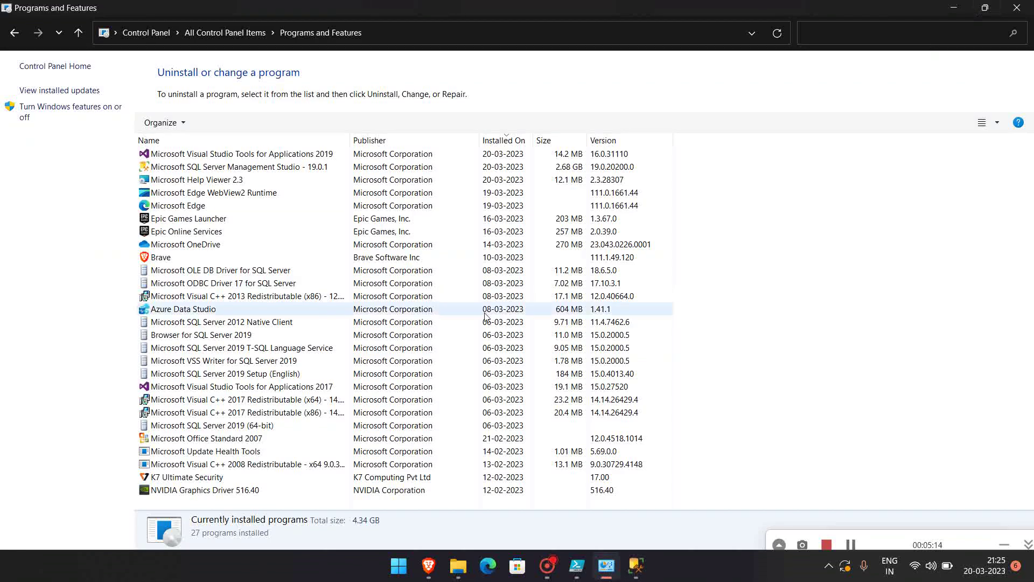
pyautogui.click(953, 7)
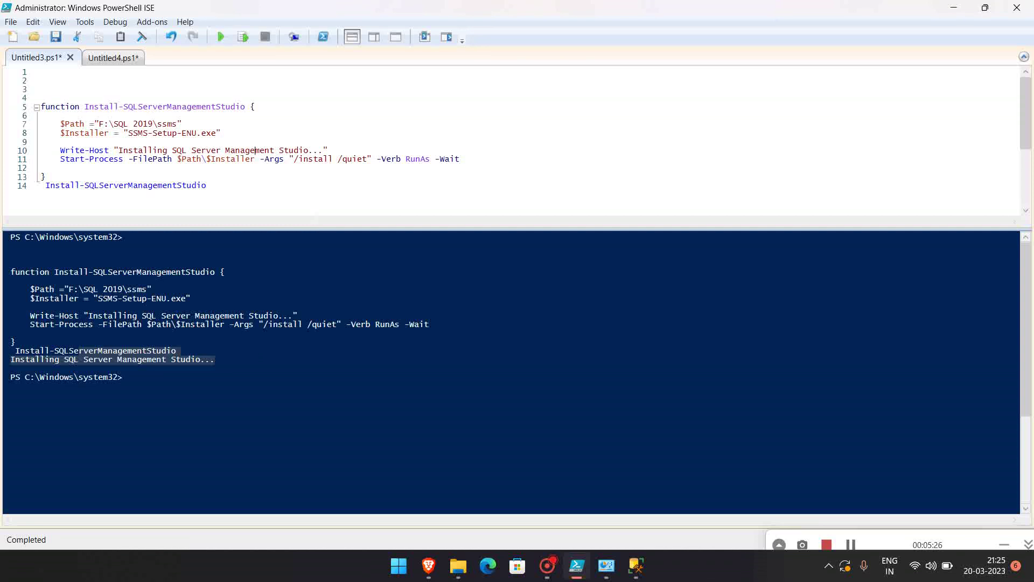
pyautogui.click(45, 177)
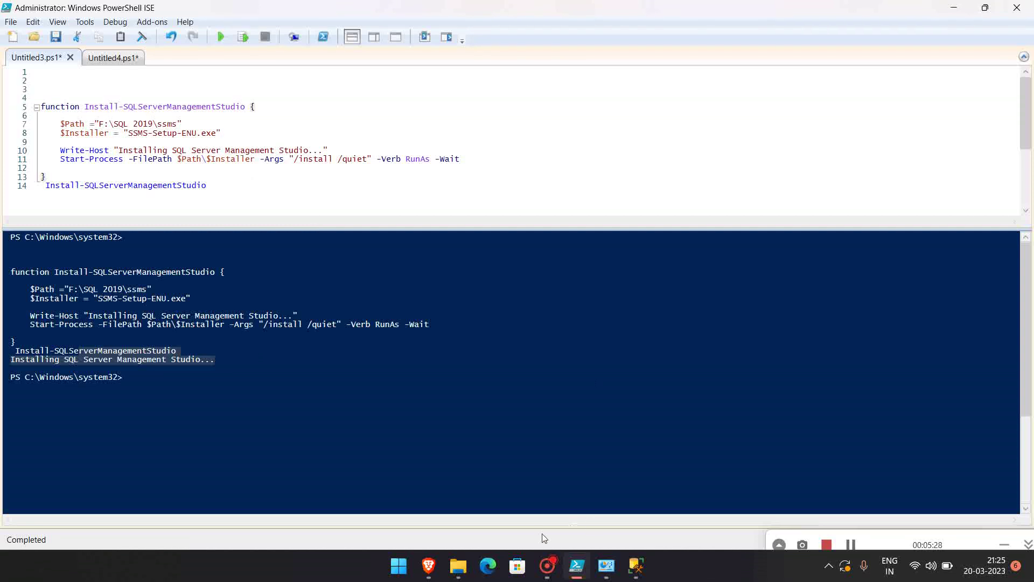